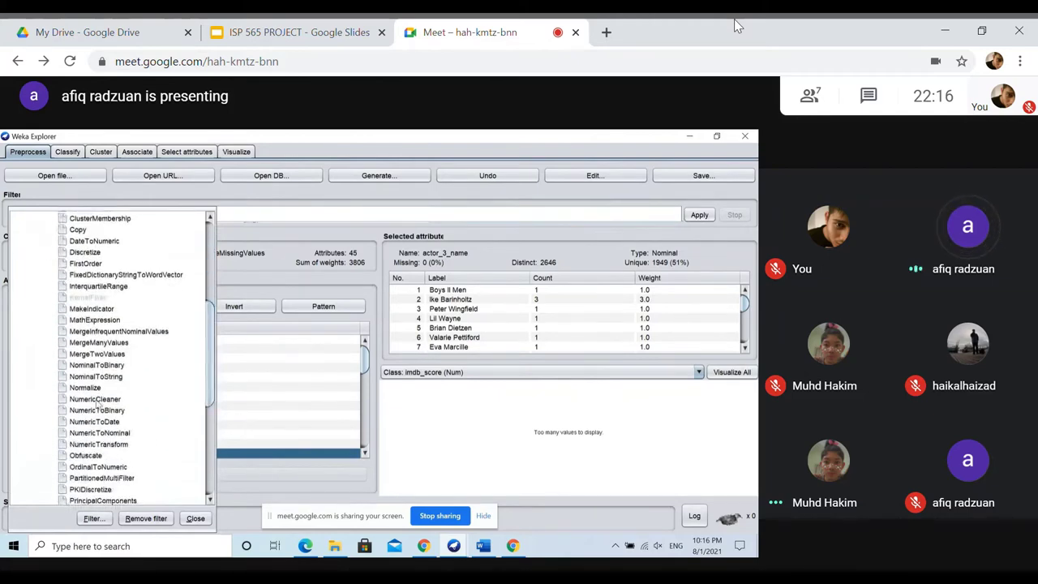
click(98, 399)
click(100, 217)
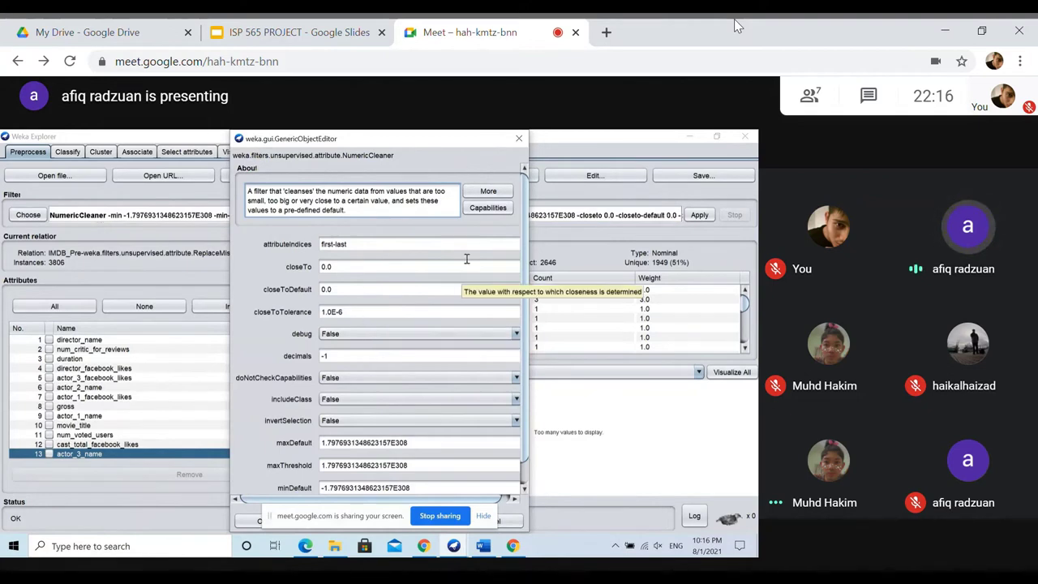
click(519, 141)
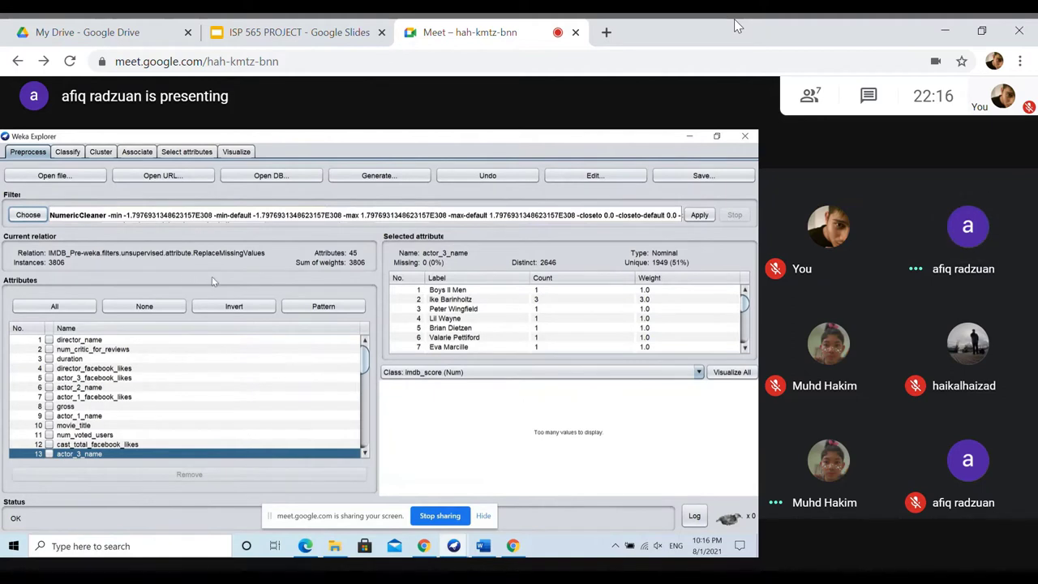
- Choose the unsupervised attribute filter InterquartileRange and apply it to the dataset with its default options
click(28, 215)
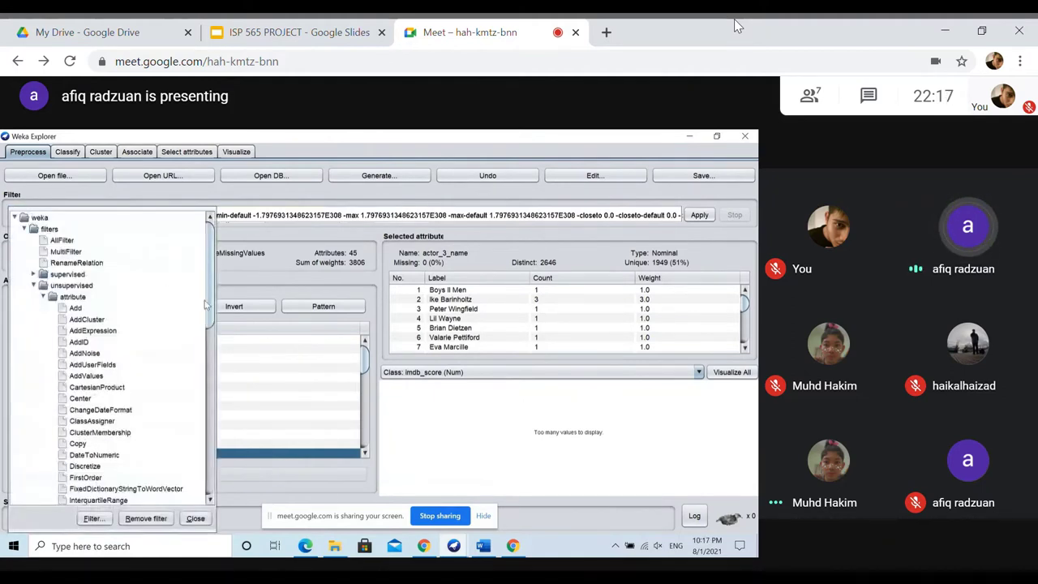
drag(208, 305, 201, 360)
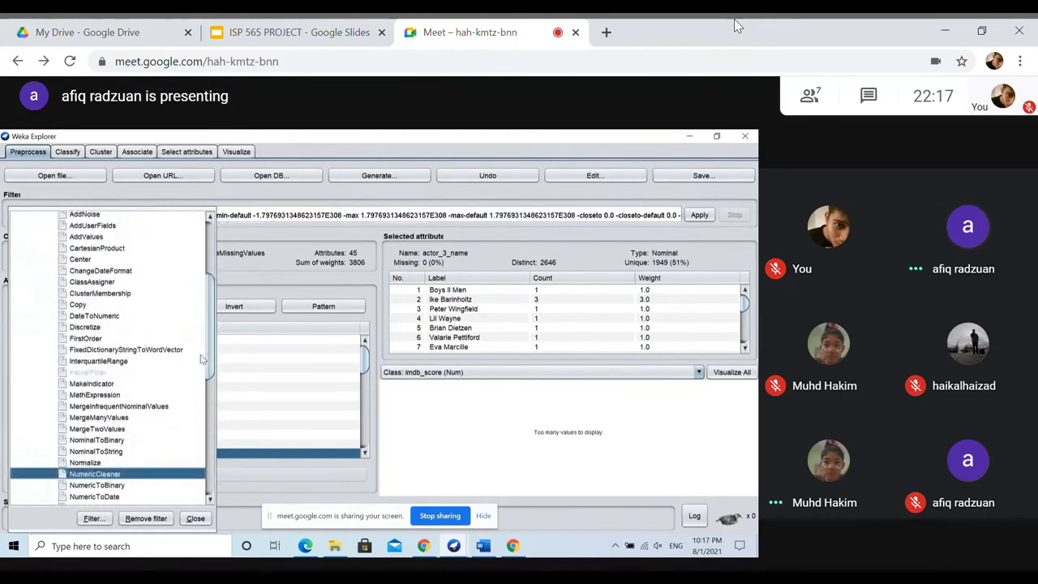
click(93, 362)
click(696, 216)
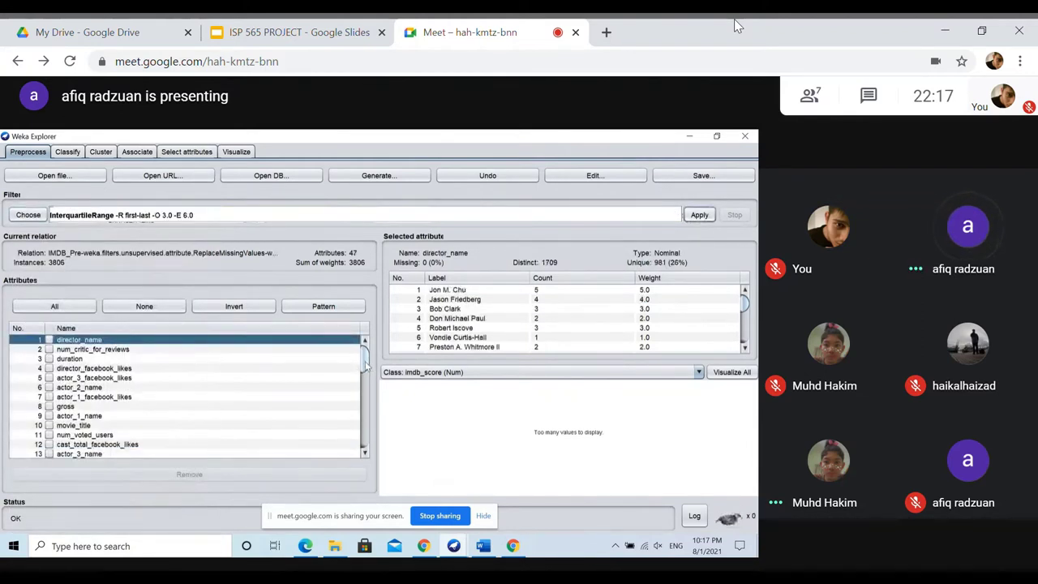
- Examine the value distributions of the Outlier and ExtremeValue attributes at the end of the attribute list
drag(366, 365, 366, 438)
click(77, 445)
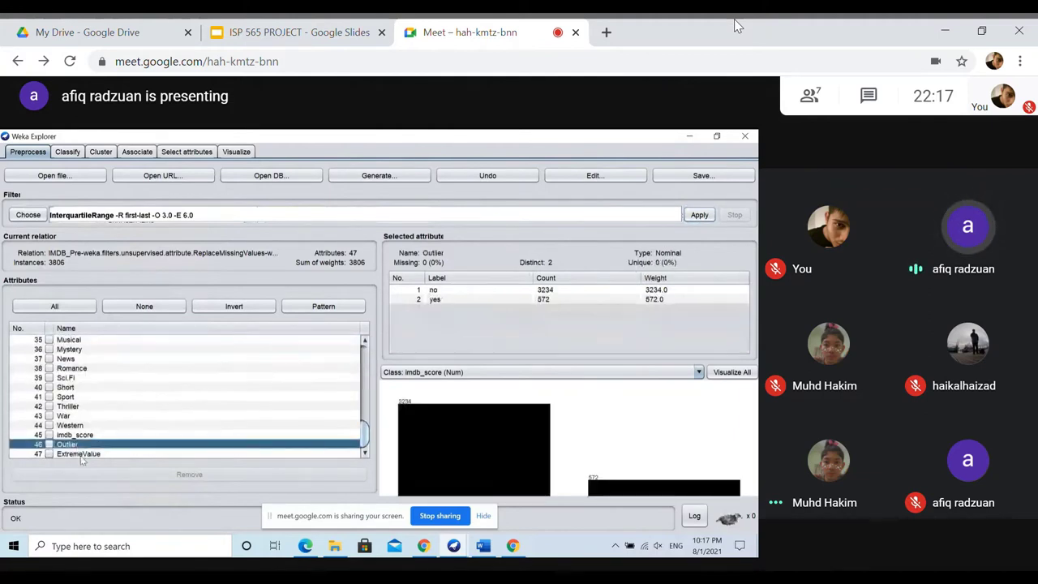
click(79, 453)
click(78, 445)
click(94, 454)
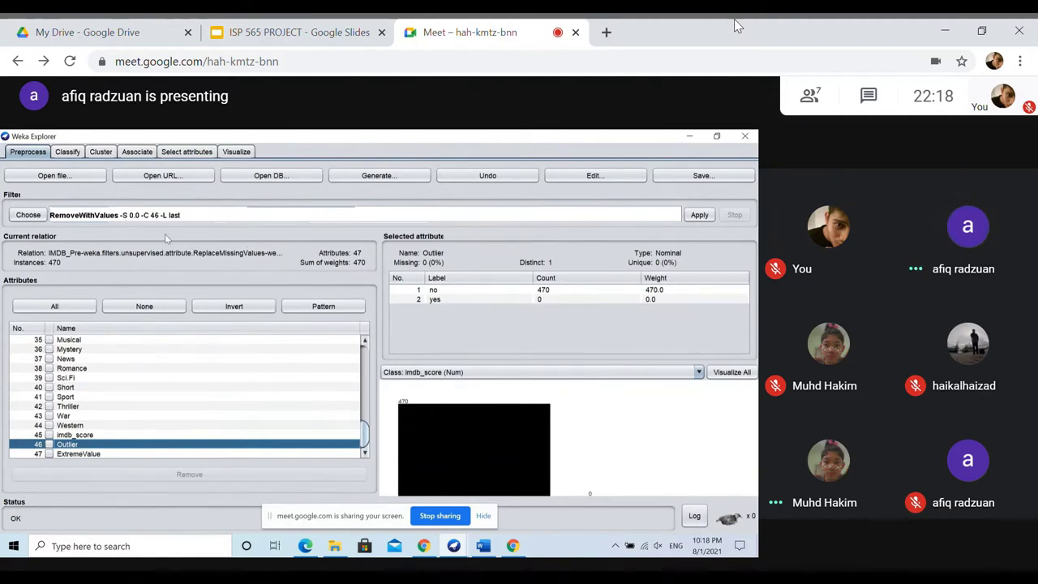
- Save the filtered dataset in Downloads as an Arff data file named file-cleaned
click(686, 187)
click(290, 203)
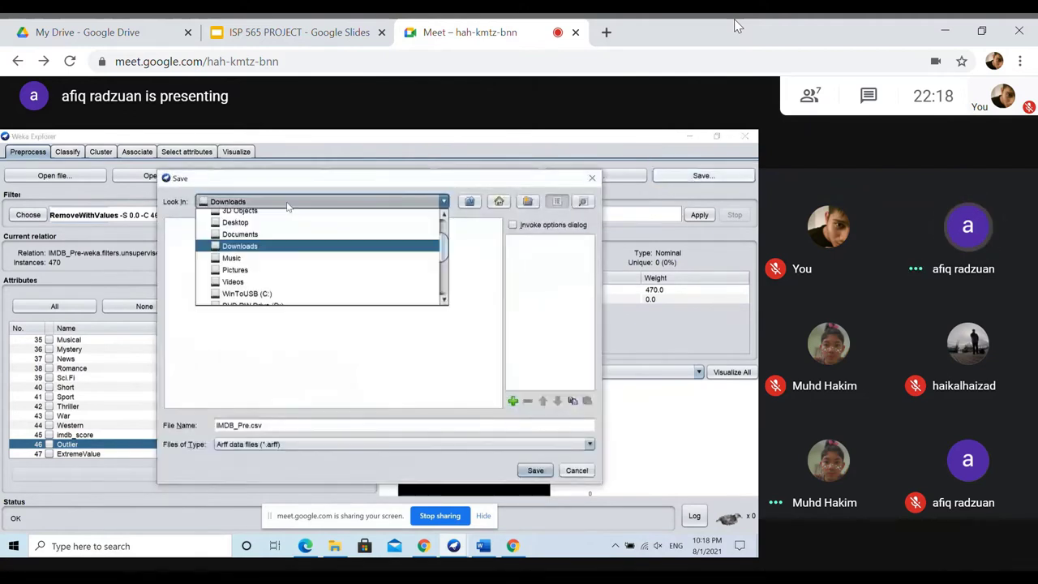
click(252, 247)
click(296, 452)
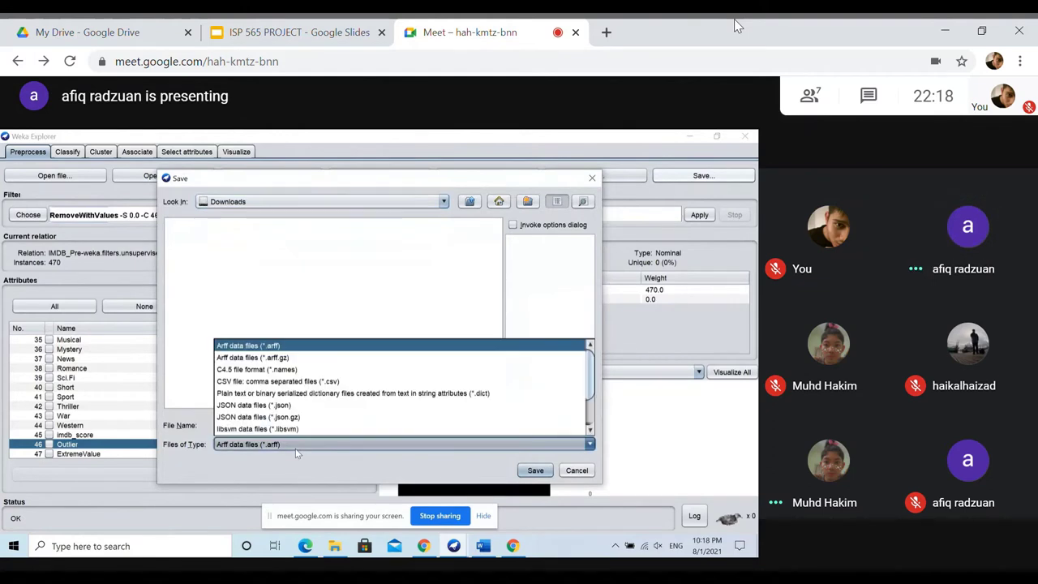
click(282, 347)
drag(272, 423, 188, 424)
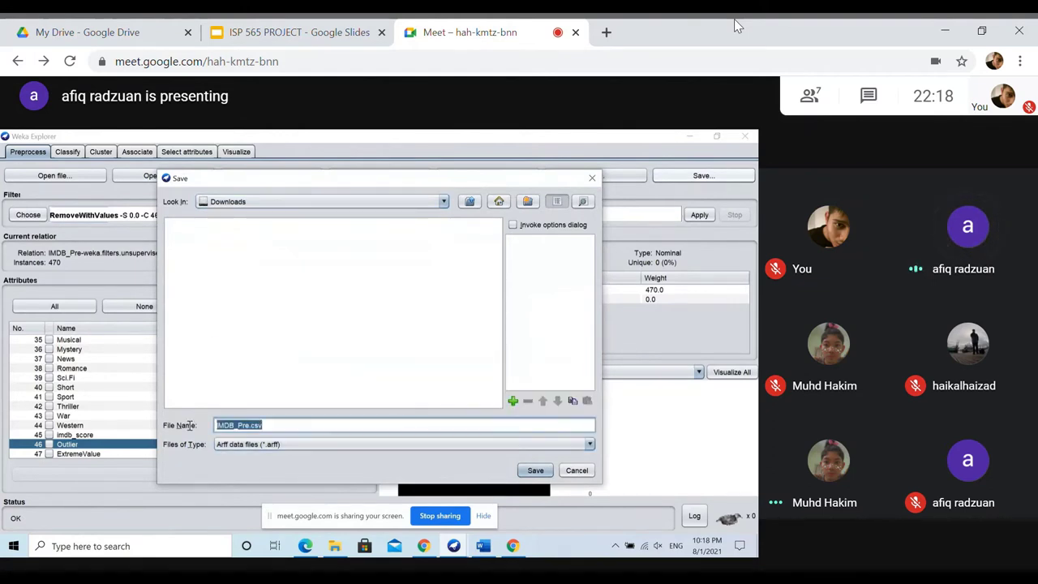
text(file-cleaned)
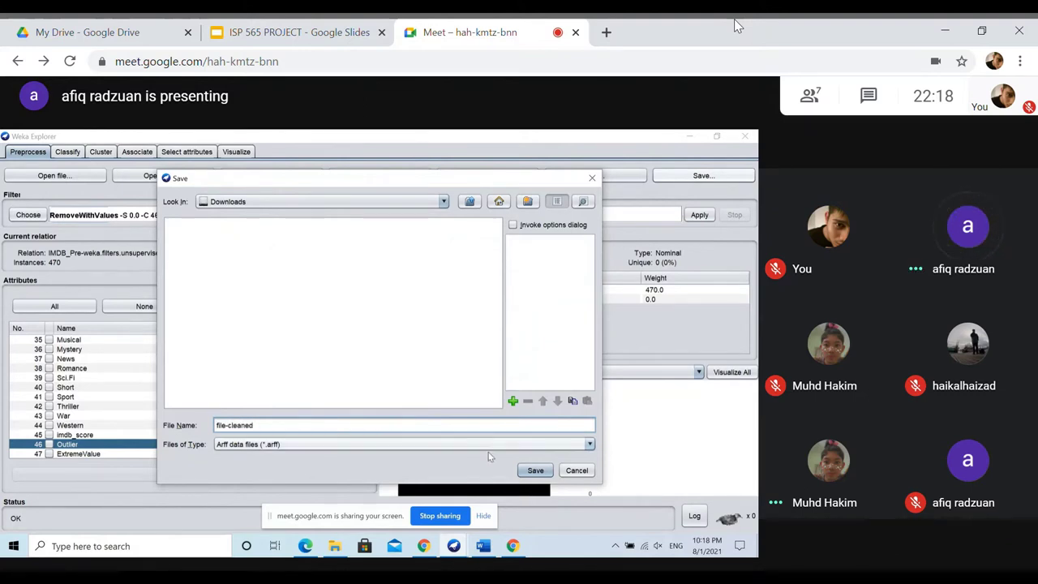
click(542, 471)
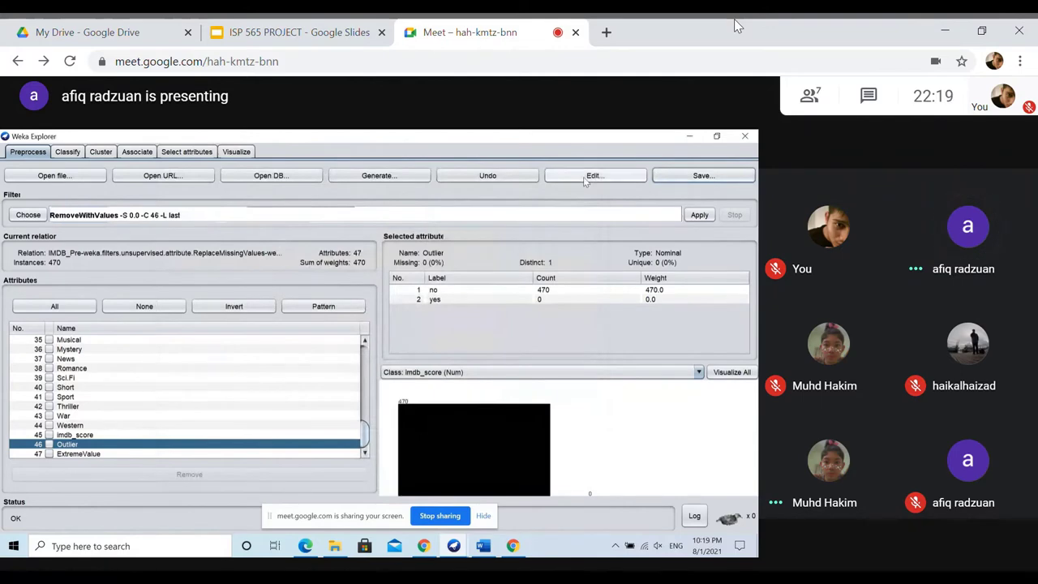
click(577, 177)
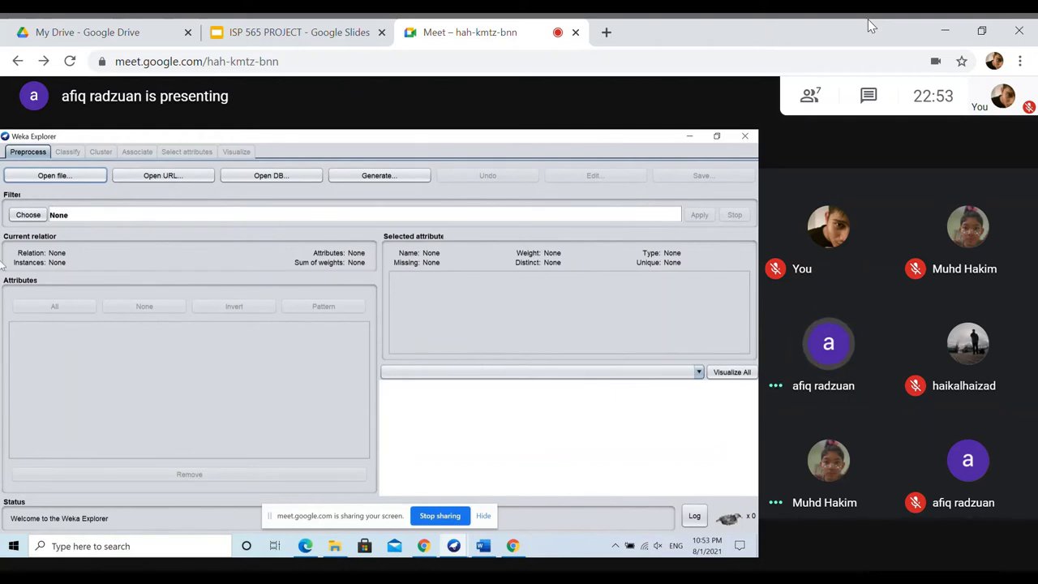
- Open the dataset file-cleaned.arff from the Desktop folder
click(93, 177)
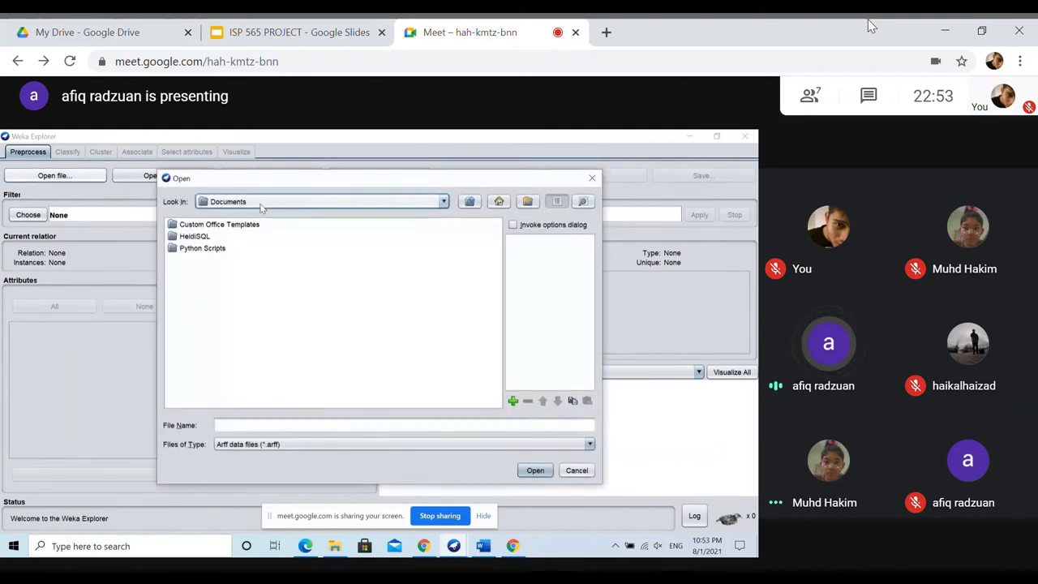
click(261, 204)
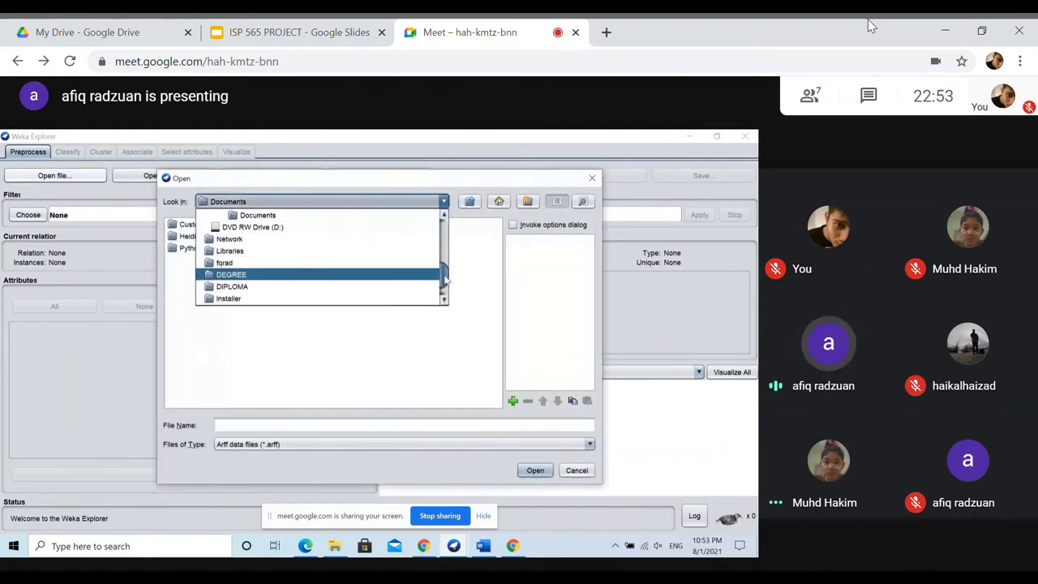
drag(447, 282, 448, 234)
click(270, 252)
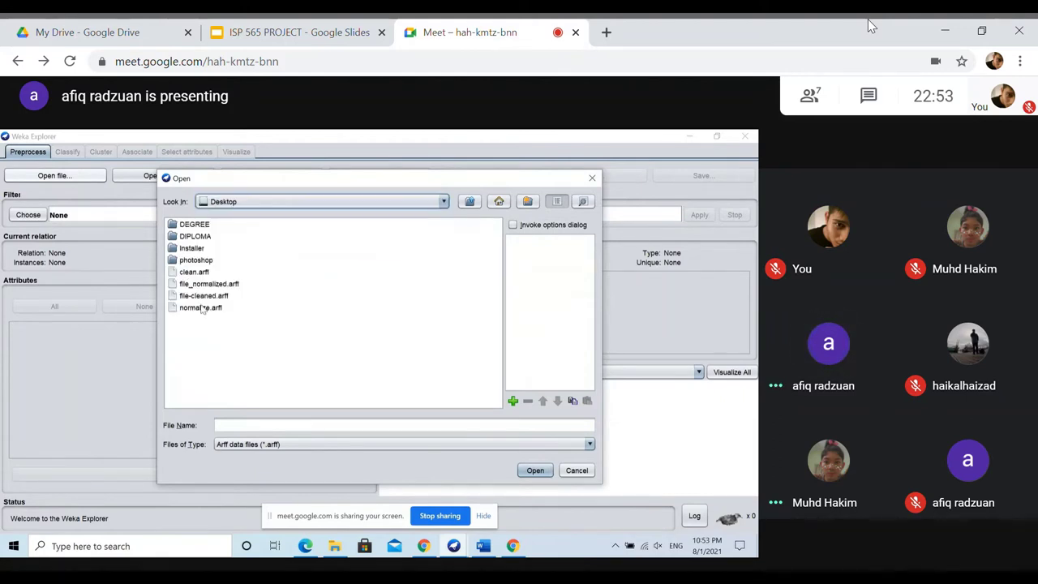
click(203, 295)
click(532, 467)
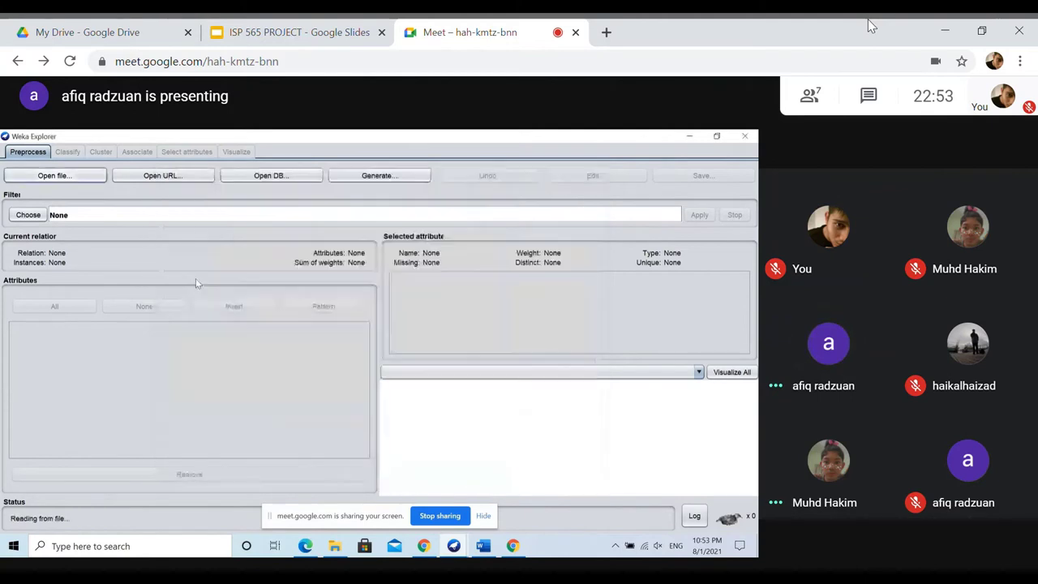
- Choose the unsupervised attribute filter Discretize as the preprocessing filter
click(28, 215)
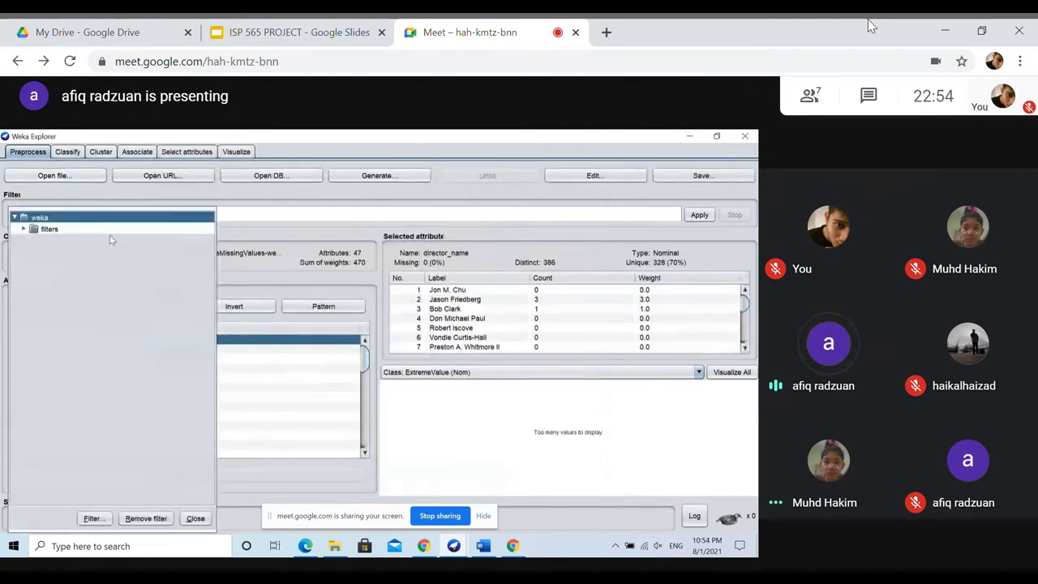
click(25, 230)
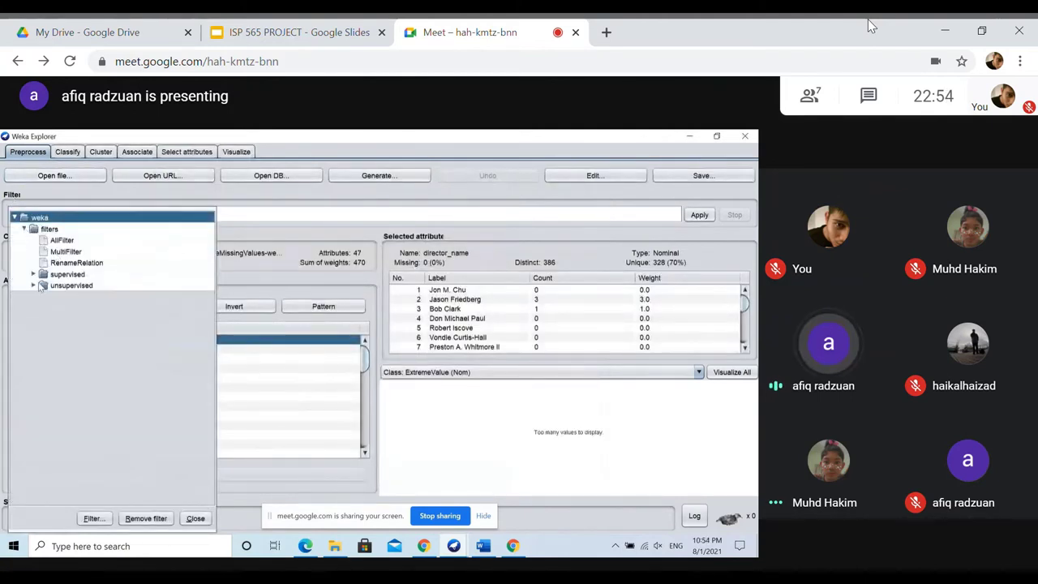
click(33, 286)
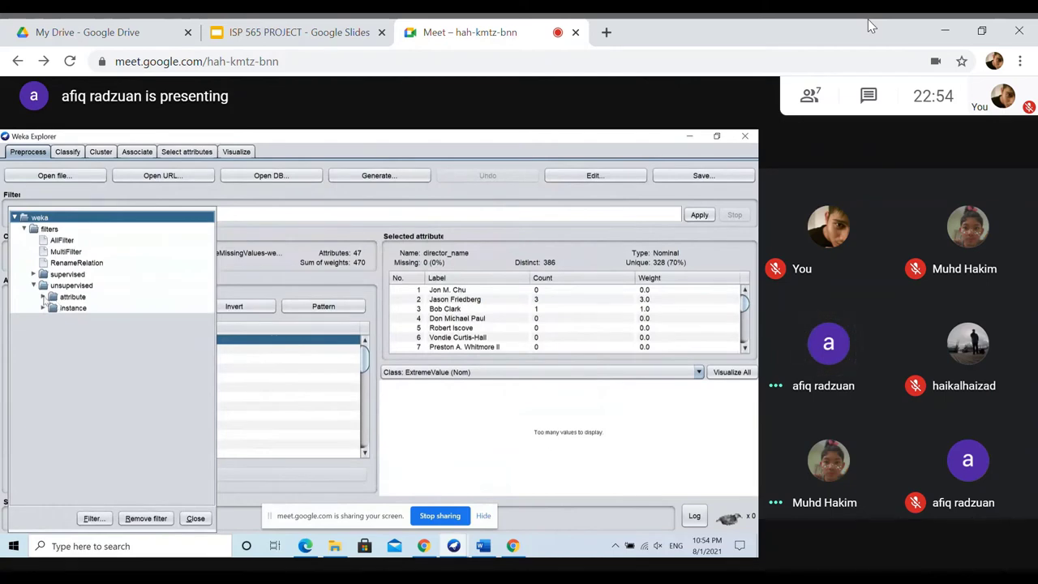
click(43, 297)
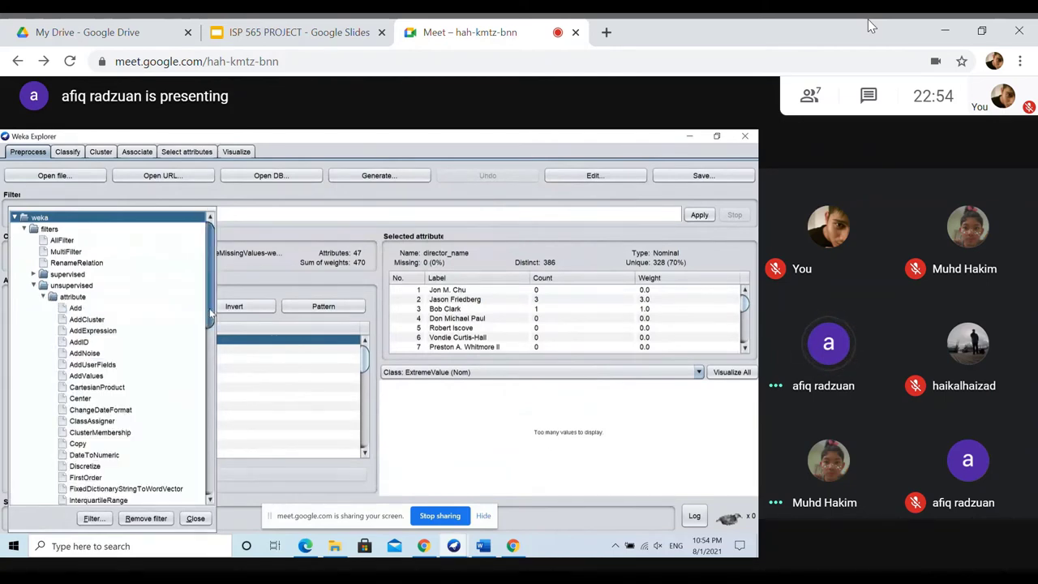
scroll(86, 396, down, 1)
click(83, 416)
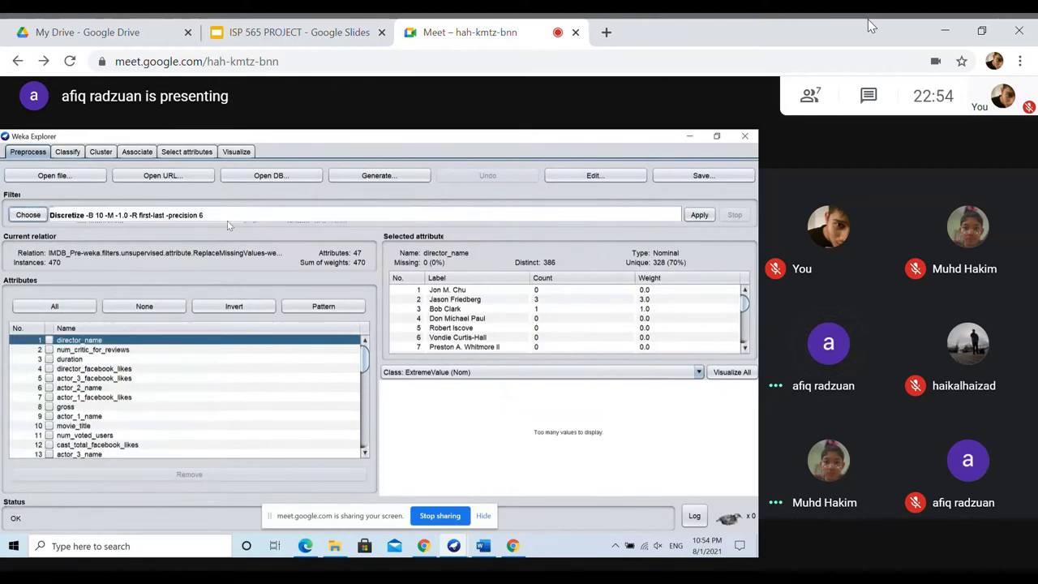
- Check the options of the Discretize filter and the index and statistics of the imdb_score attribute
click(150, 219)
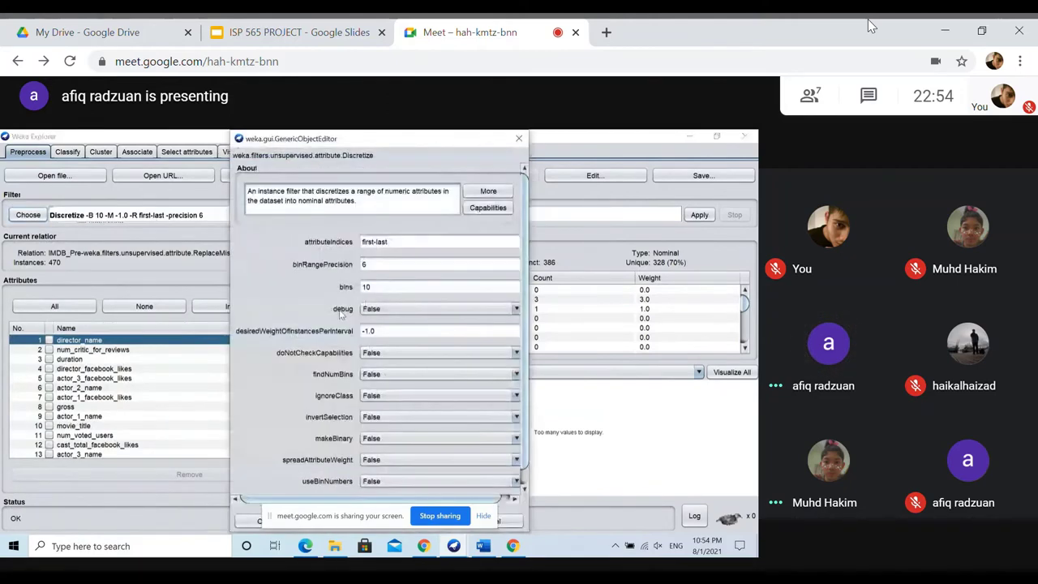
click(519, 139)
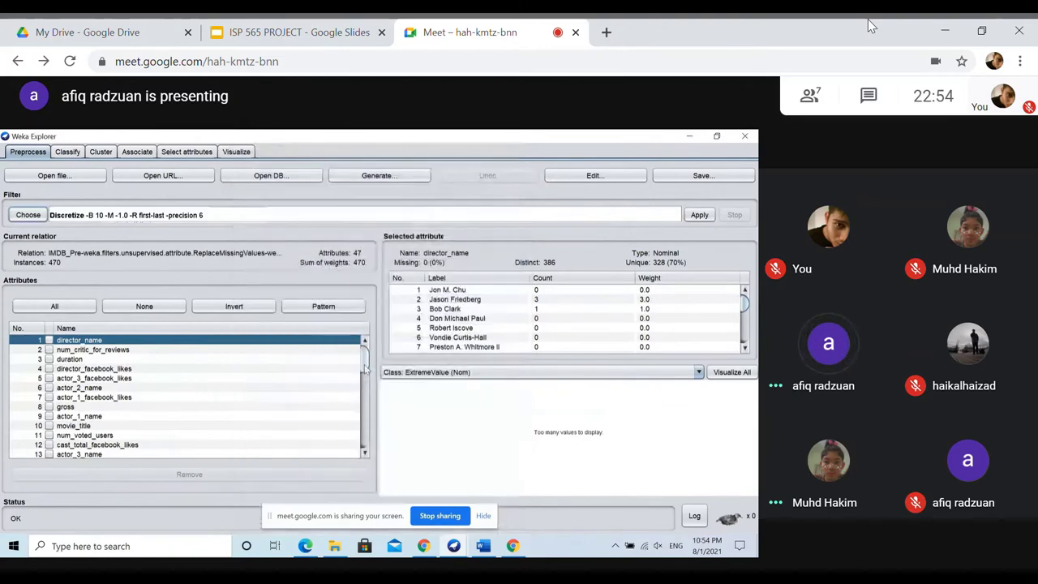
scroll(361, 436, down, 10)
drag(360, 435, 360, 449)
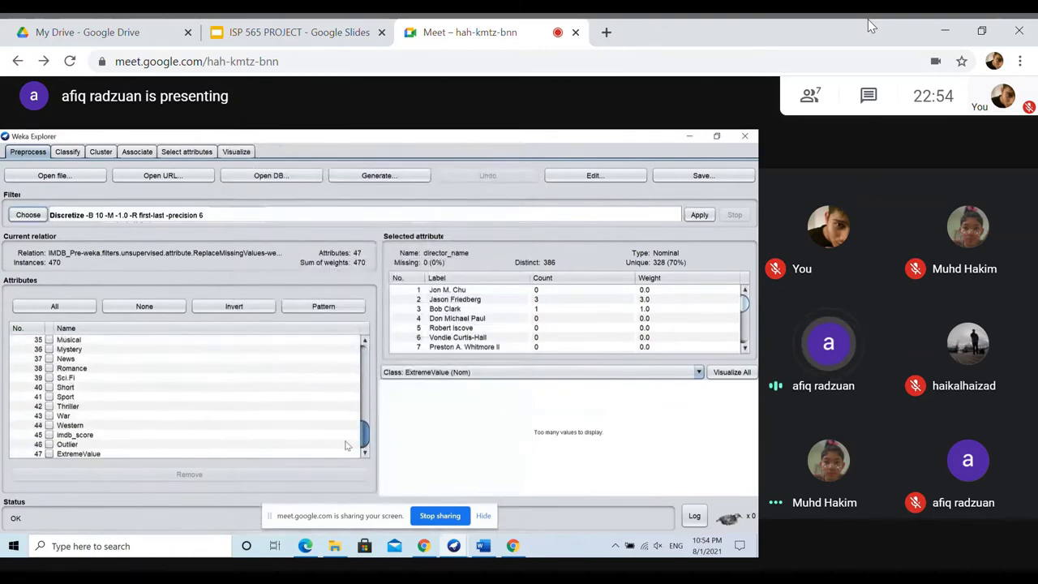
click(75, 436)
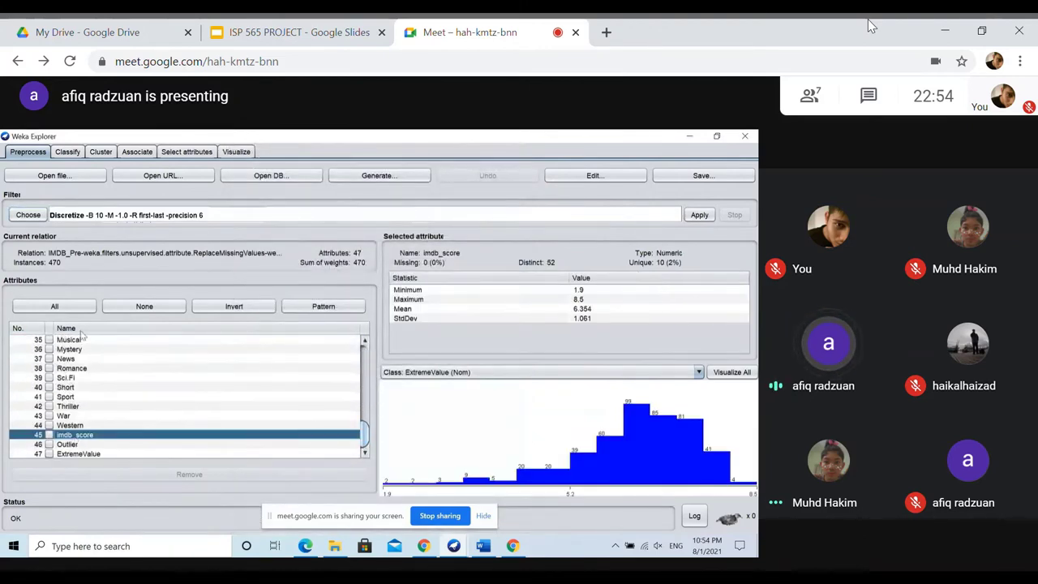
- Set Discretize to attributeIndices 45 and 4 bins, apply the filter, and display the imdb_score attribute
click(137, 220)
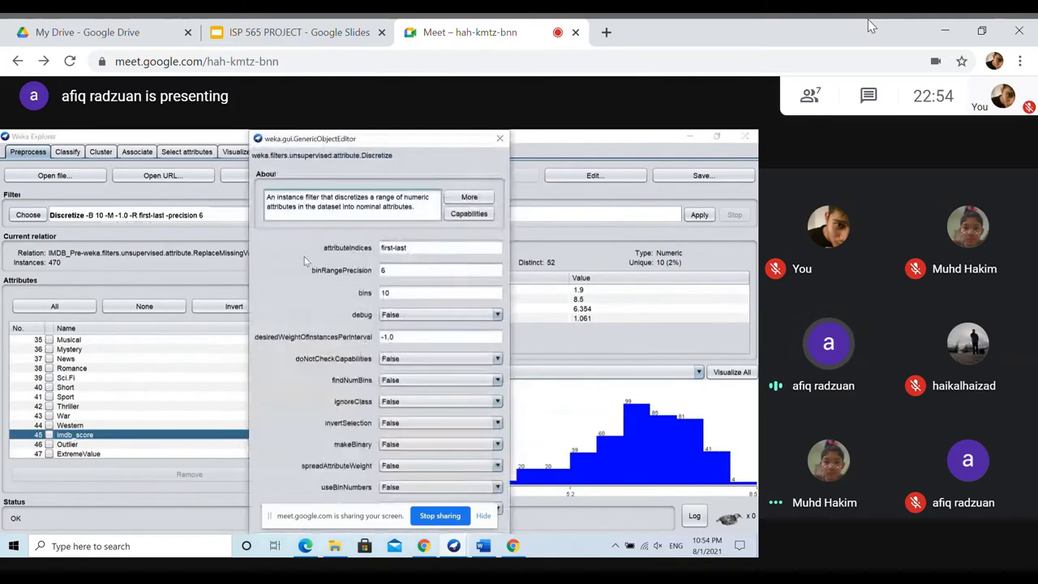
drag(408, 249, 382, 248)
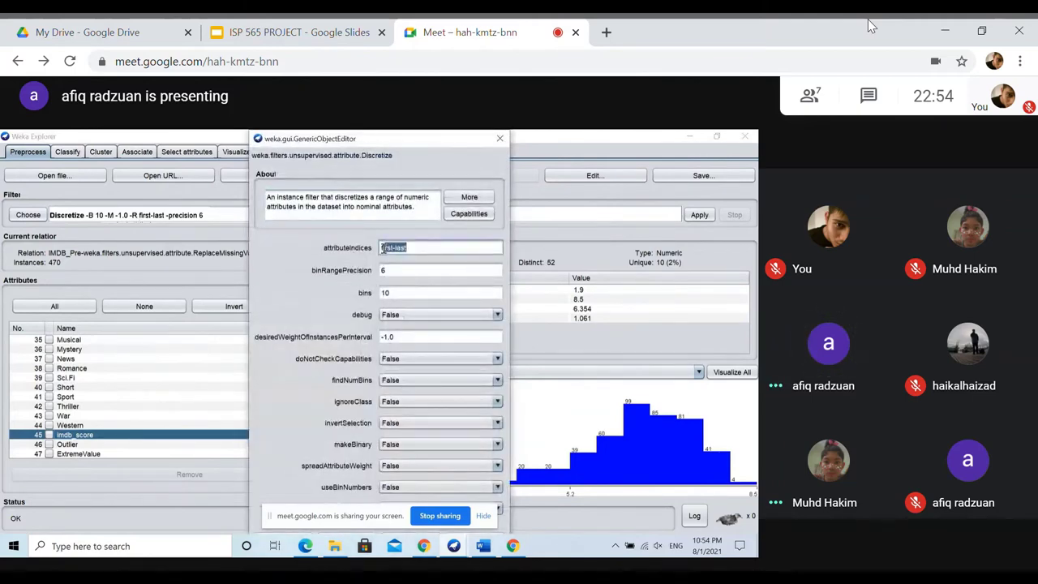
text(45)
drag(394, 293, 380, 293)
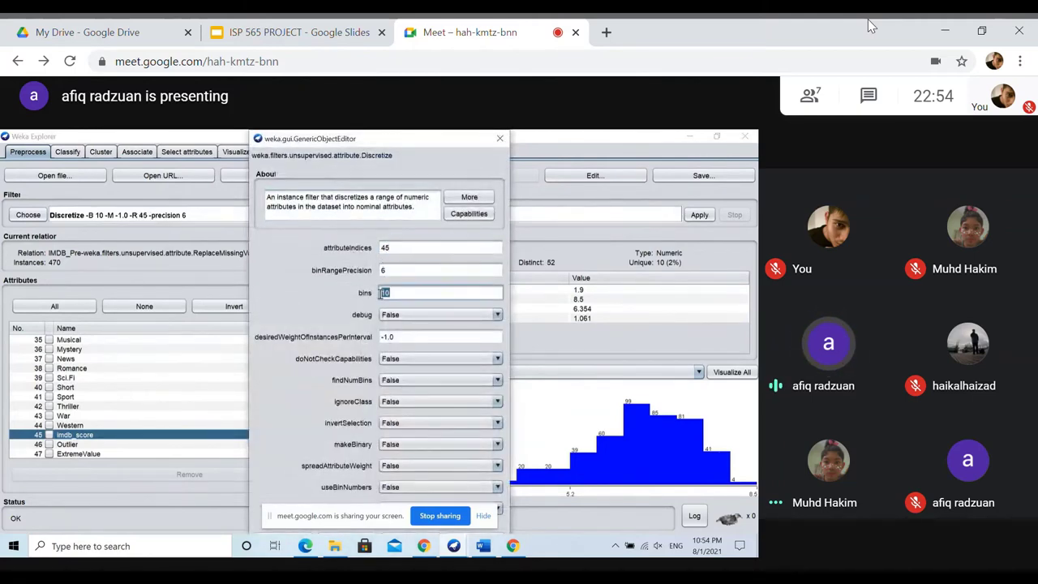
text(4)
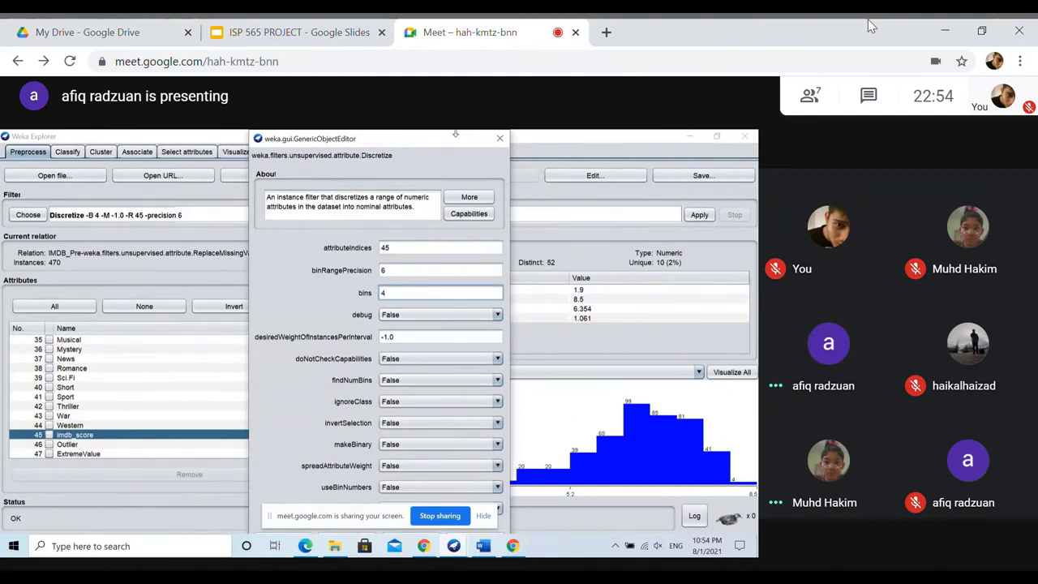
mouse_move(455, 134)
mouse_down()
mouse_move(450, 205)
mouse_move(453, 154)
mouse_up()
click(414, 483)
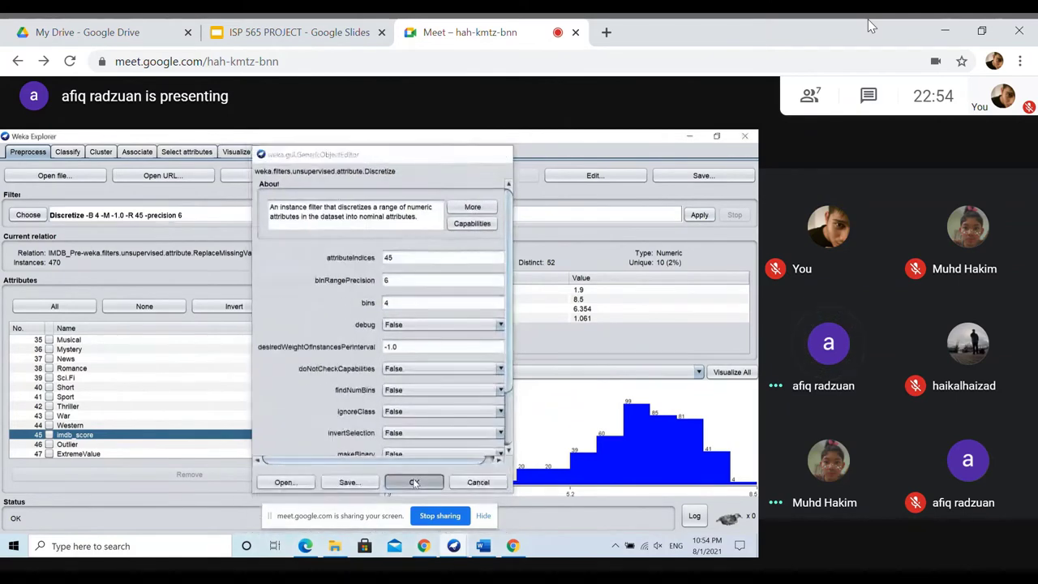
click(695, 218)
click(89, 435)
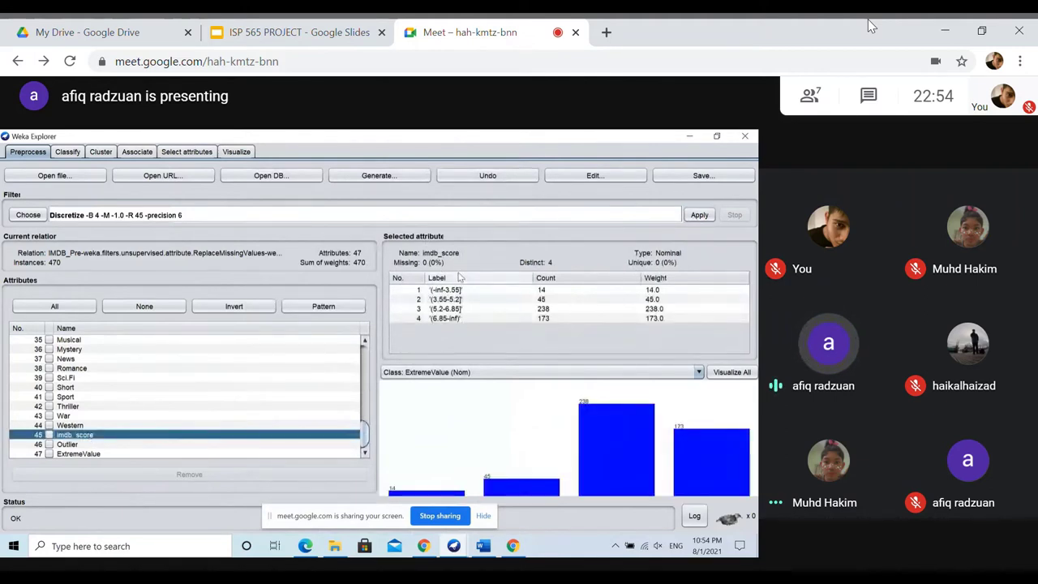
- Save the discretized dataset to the Desktop as a comma-separated CSV file named discretize
click(703, 175)
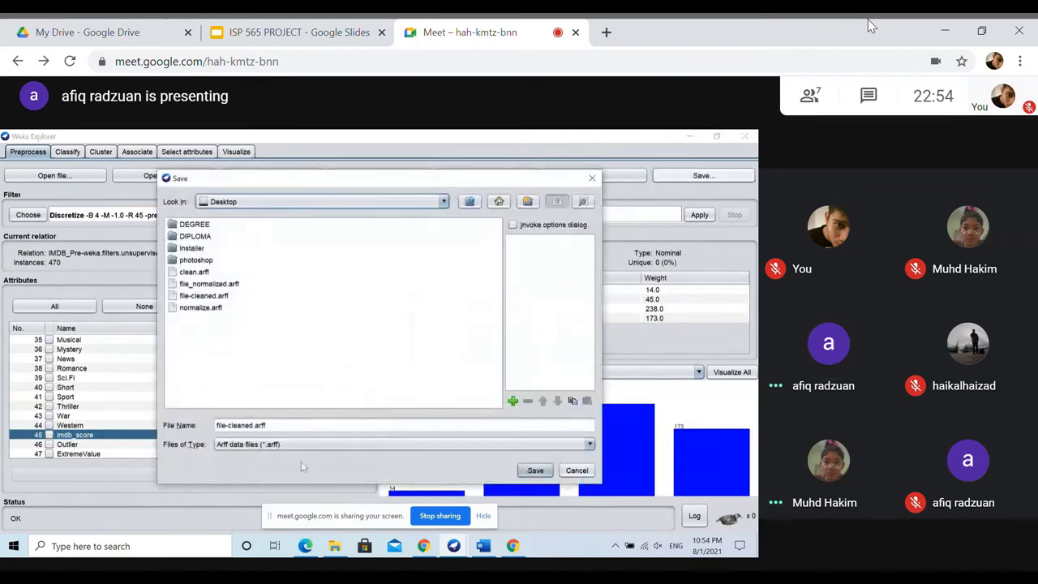
click(308, 444)
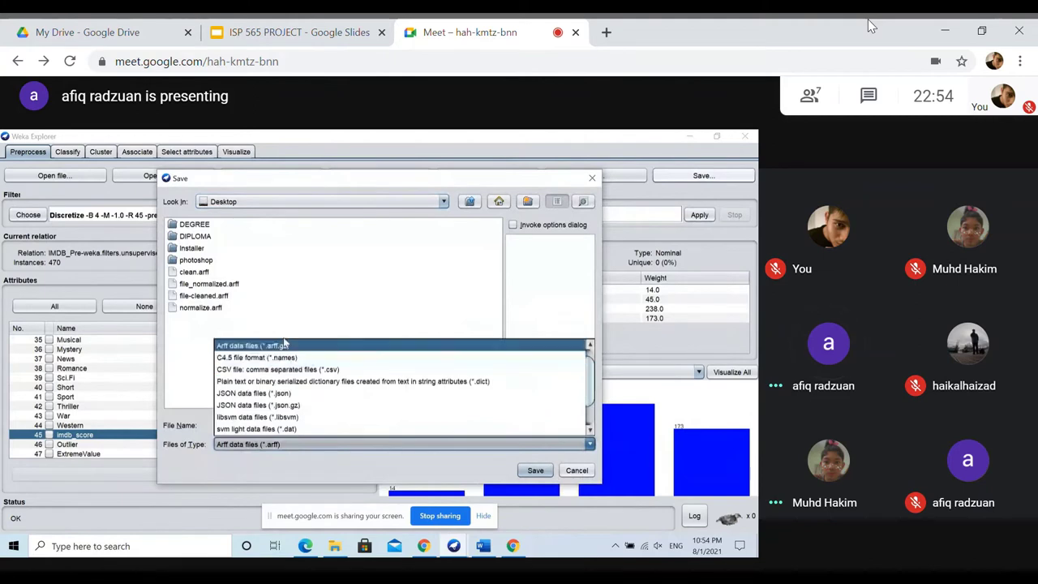
click(276, 369)
drag(292, 426, 212, 424)
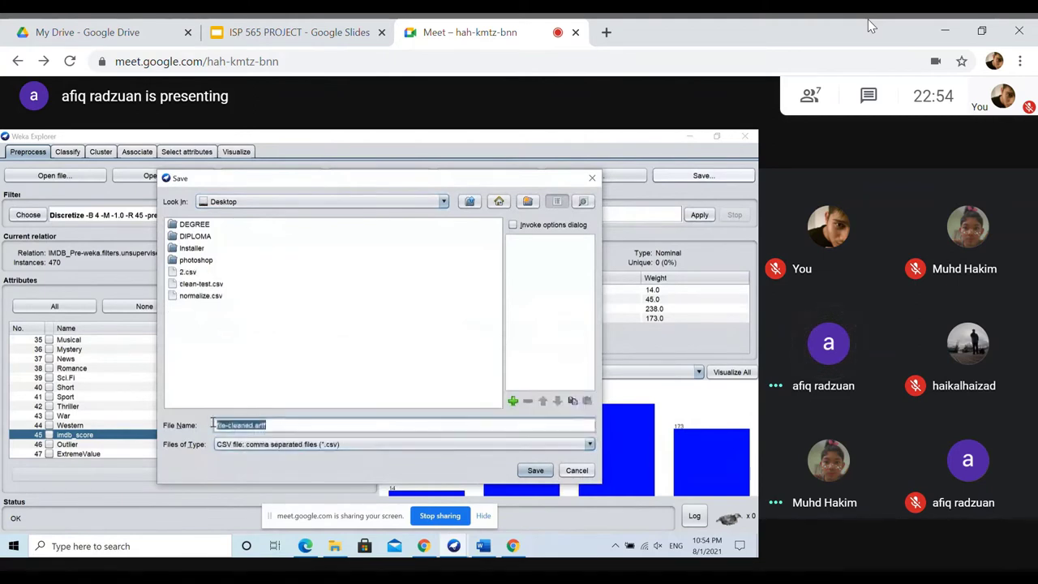
text(dicritize)
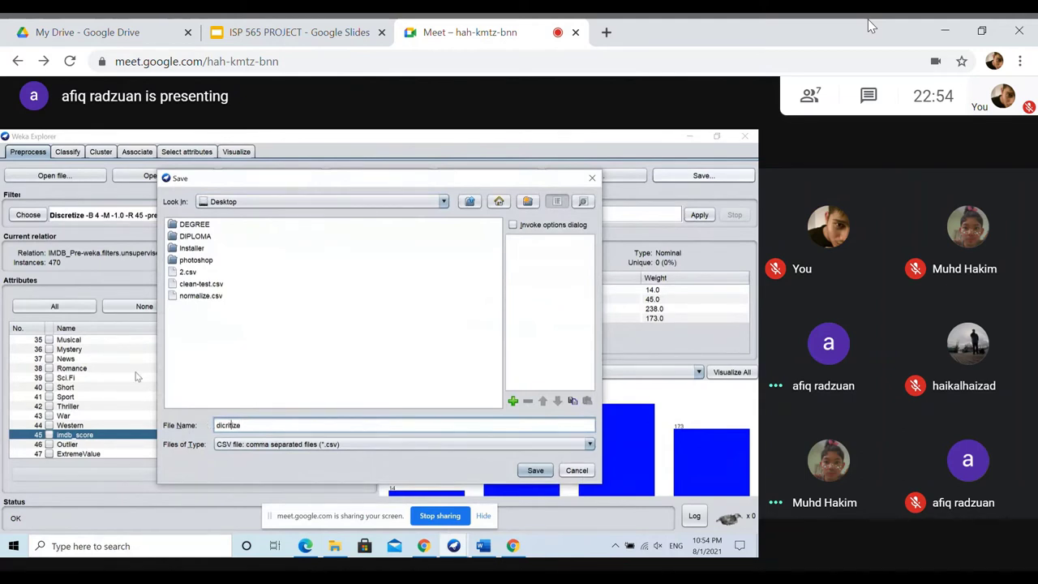
key(BackSpace)
text(et)
text(s)
click(534, 472)
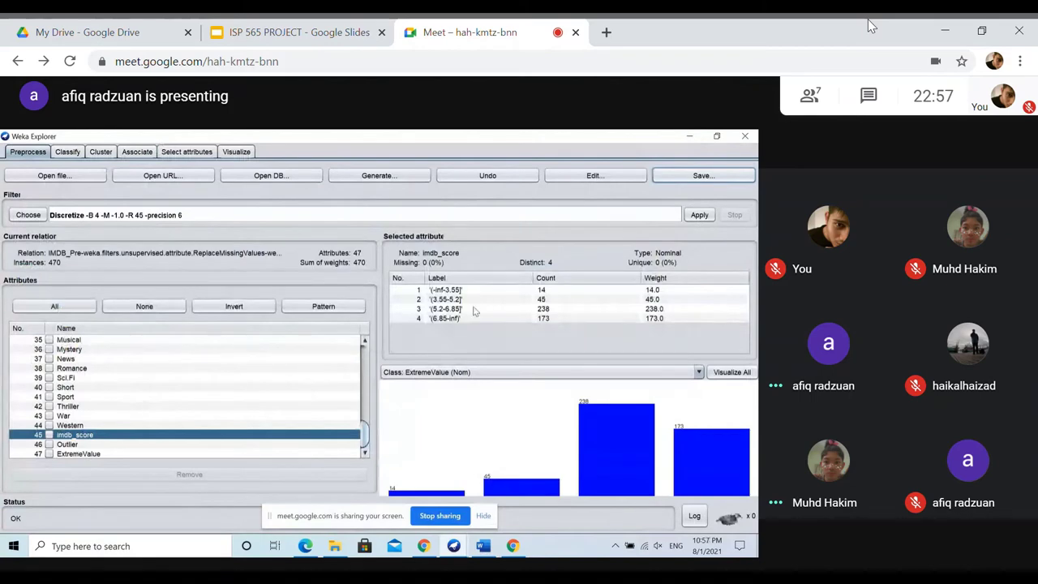
- Open the CSV data file discretize.csv from the Desktop and display its imdb_score attribute
click(103, 175)
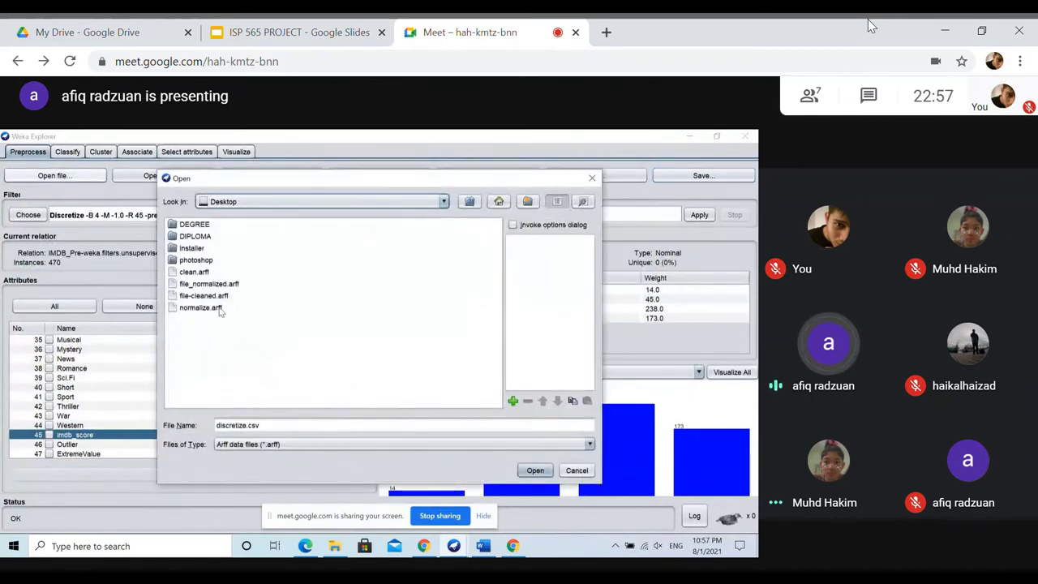
click(268, 445)
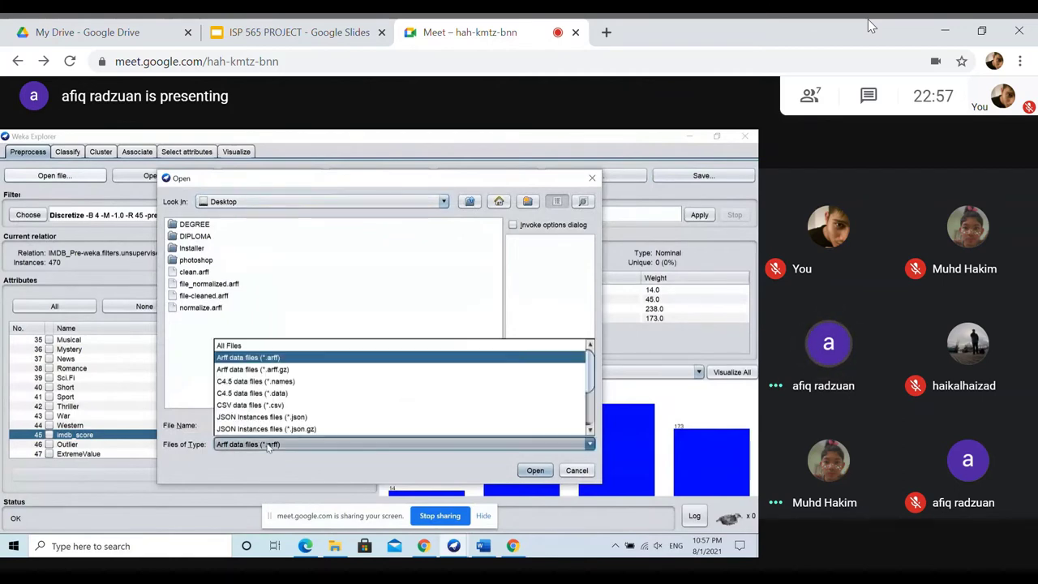
click(273, 405)
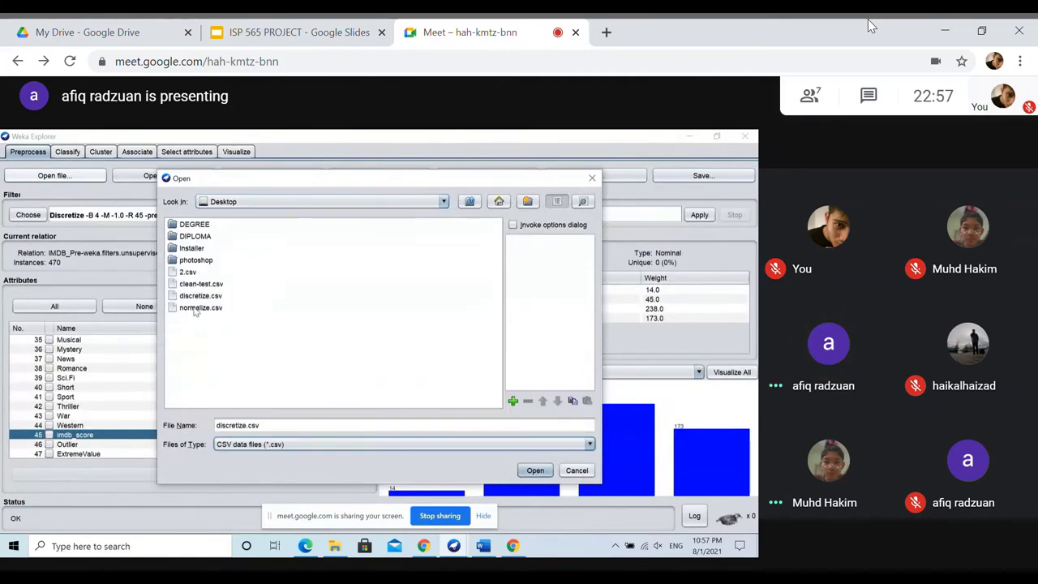
click(200, 295)
click(536, 470)
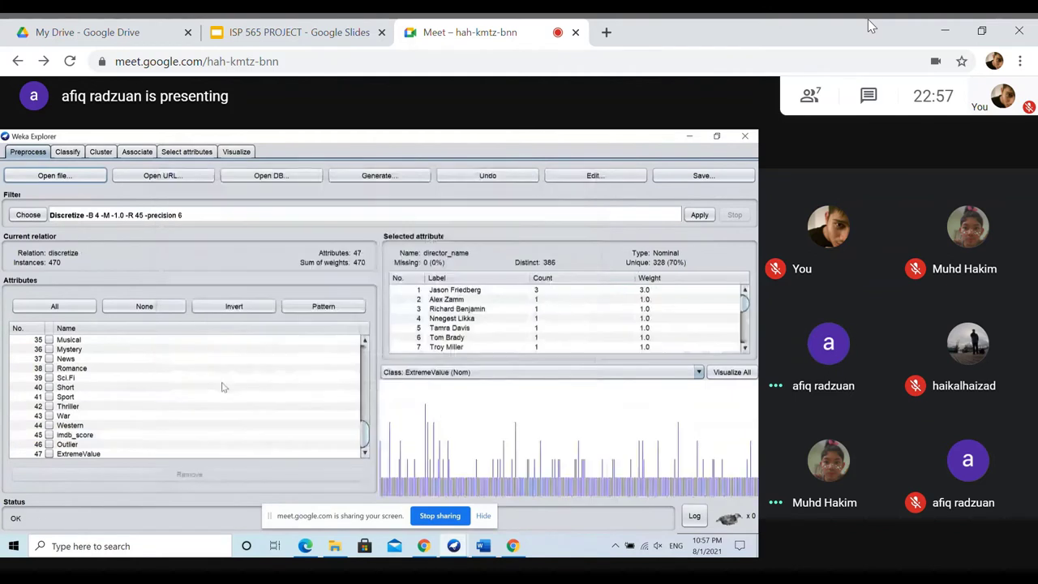
click(79, 438)
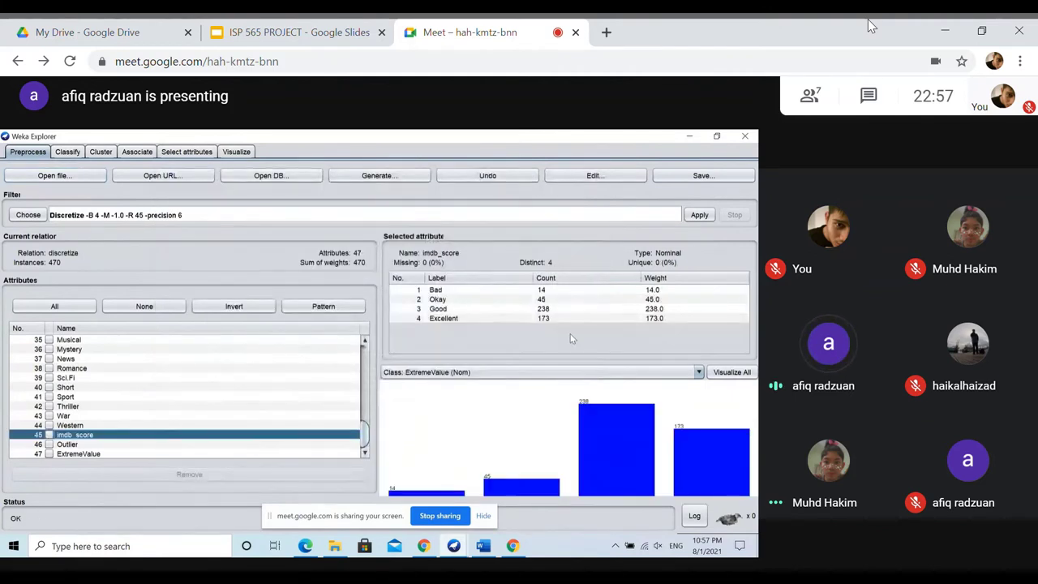